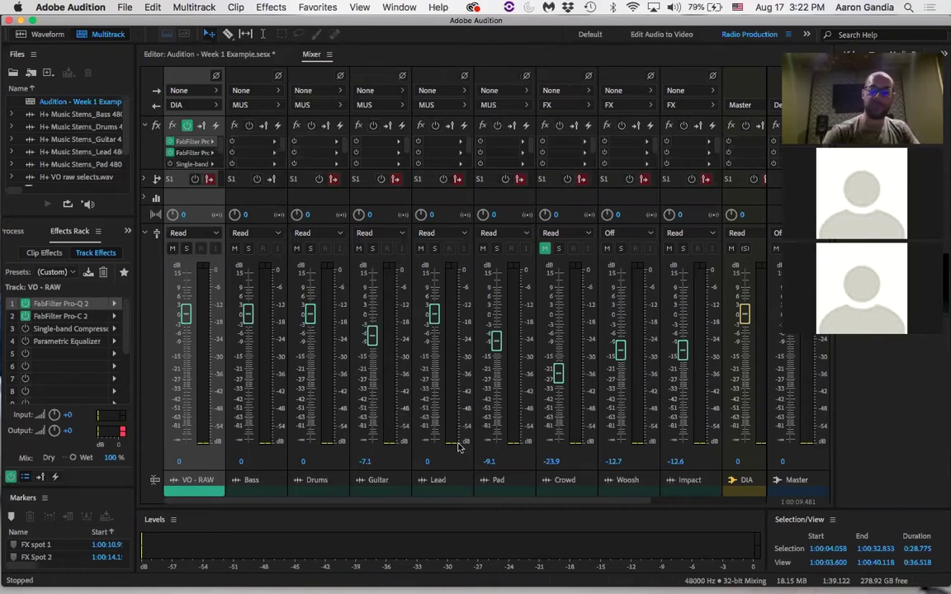
# Scroll the mixer sideways to bring the DIA, MUS and FX buses into view.
pyautogui.moveTo(562, 505); pyautogui.dragTo(770, 505)
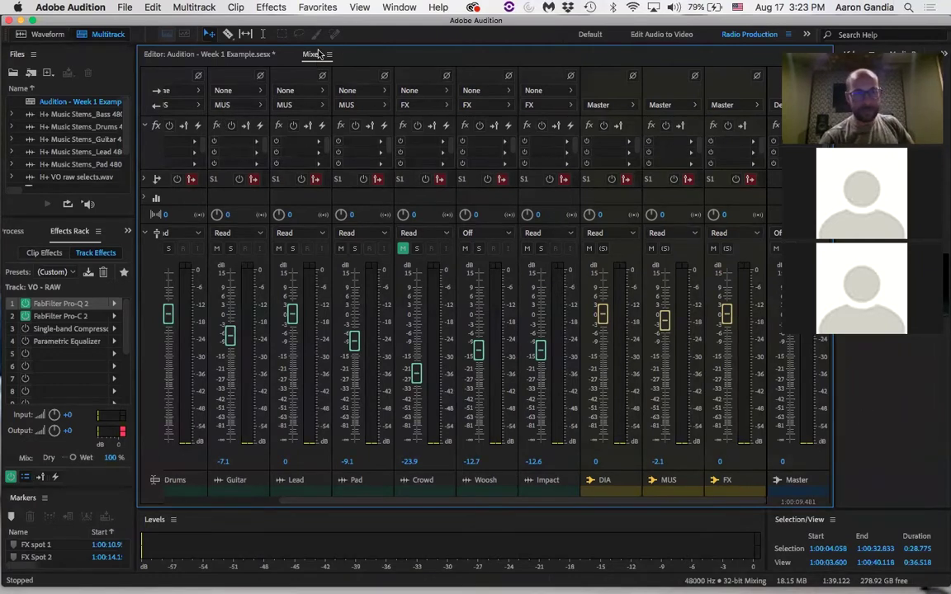
# Switch briefly to the multitrack editor, then return to the Mixer showing the DIA, MUS, FX and Master buses.
pyautogui.click(240, 55)
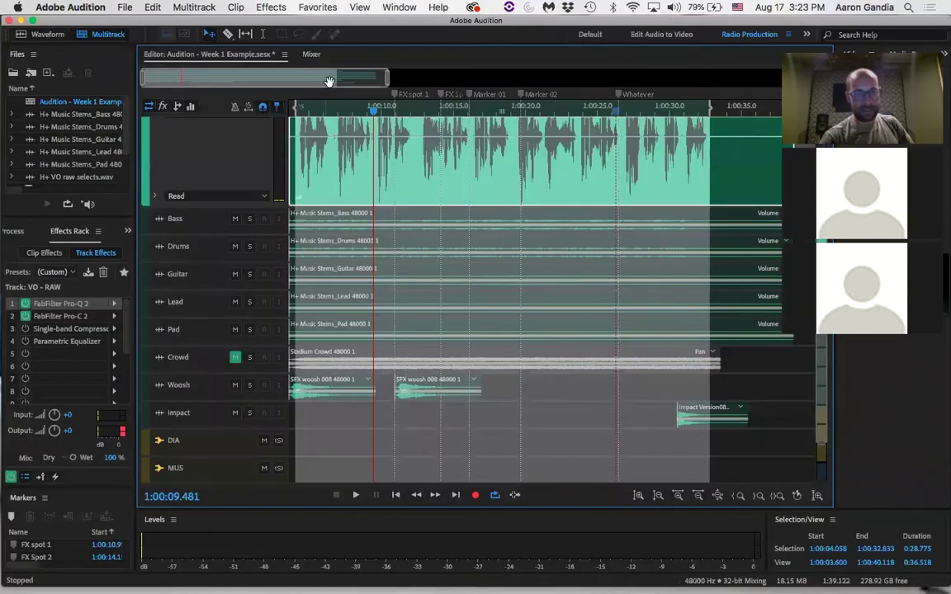
pyautogui.click(401, 7)
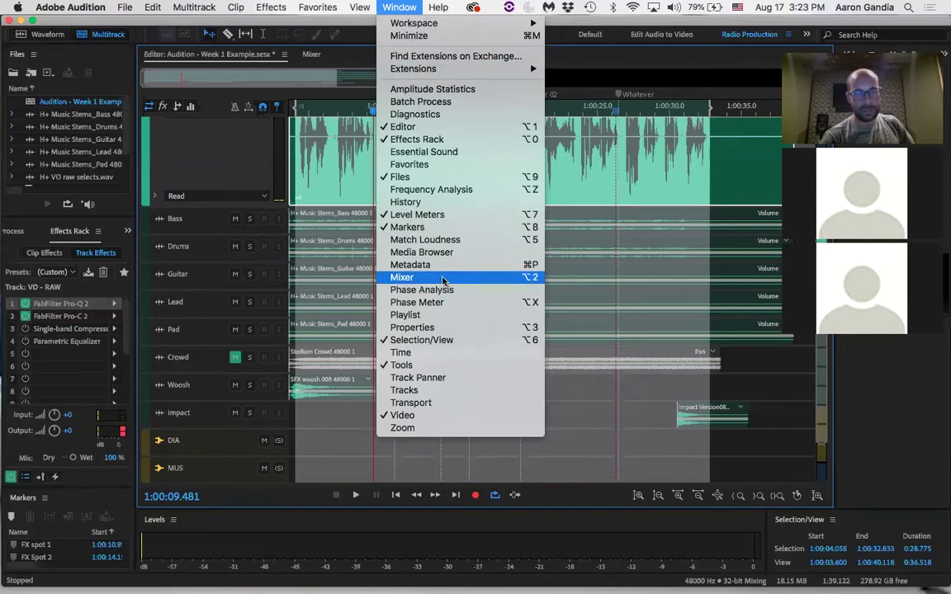
pyautogui.click(548, 50)
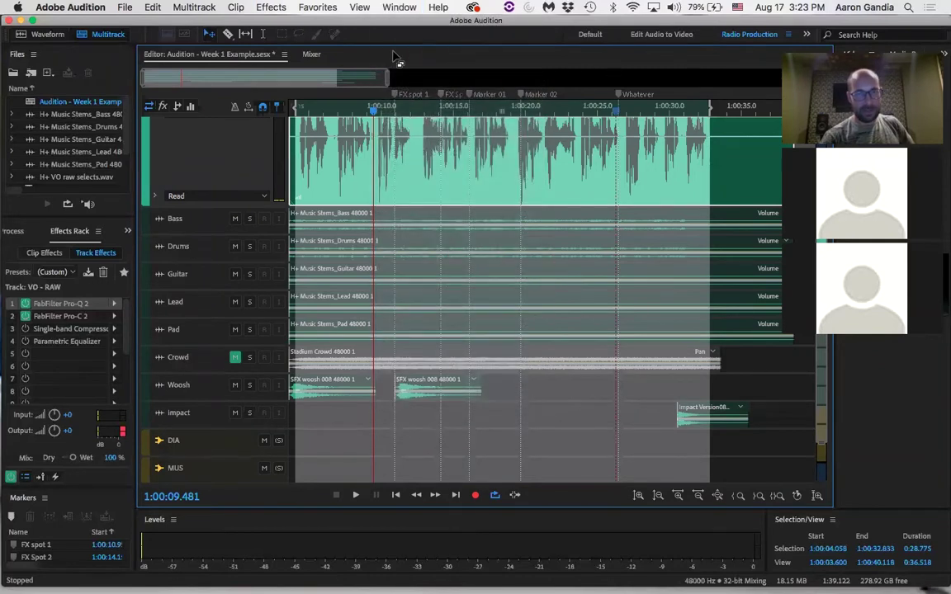
pyautogui.click(310, 56)
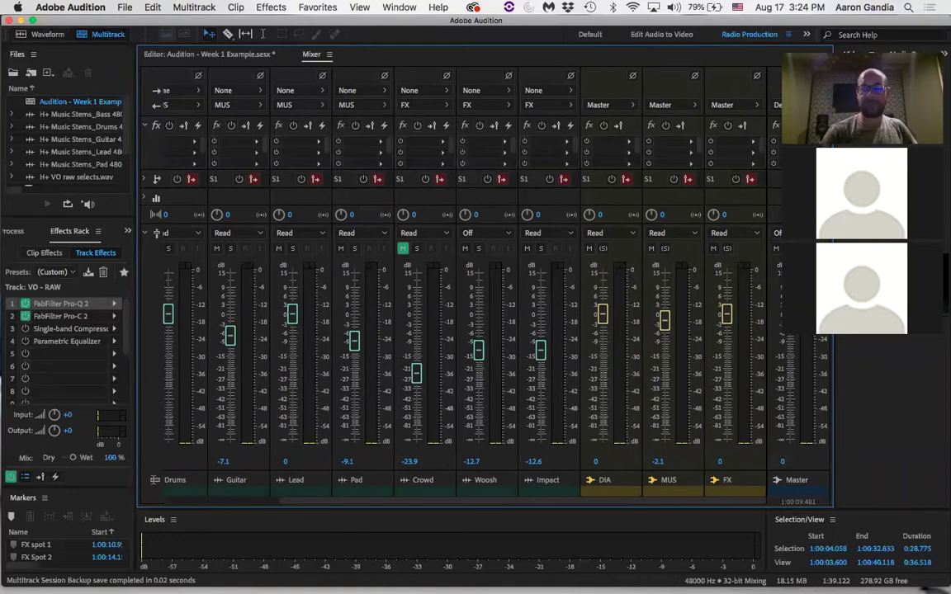
# Insert Amplitude and Compression > Hard Limiter in the Master's first effect slot, then close its dialog.
pyautogui.click(776, 141)
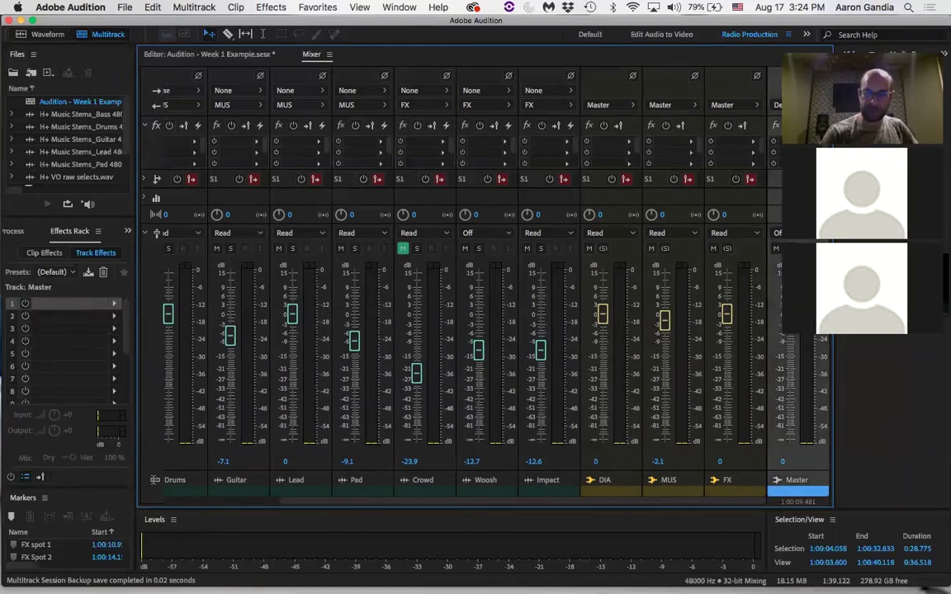
pyautogui.moveTo(730, 185)
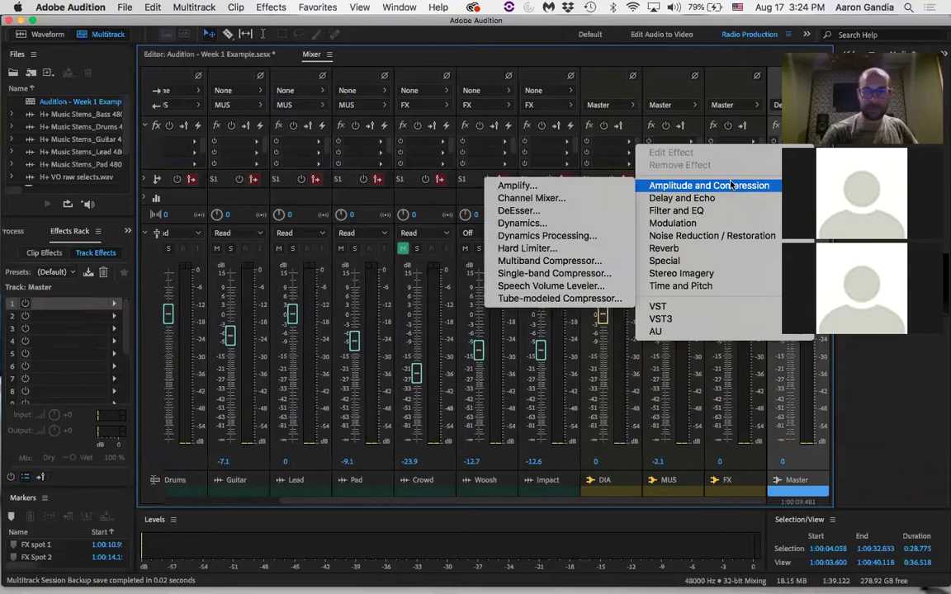
pyautogui.click(525, 249)
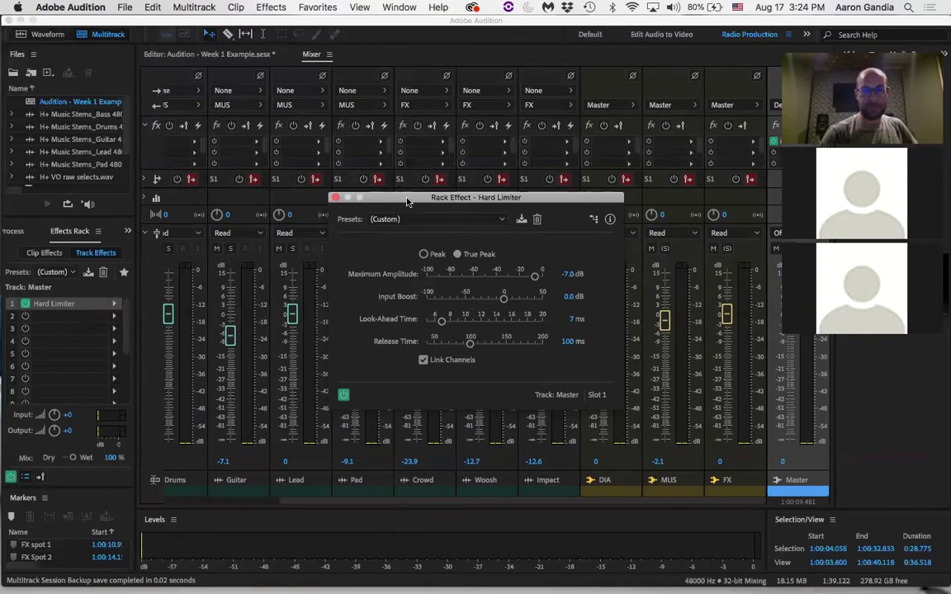
pyautogui.moveTo(369, 197); pyautogui.dragTo(372, 164)
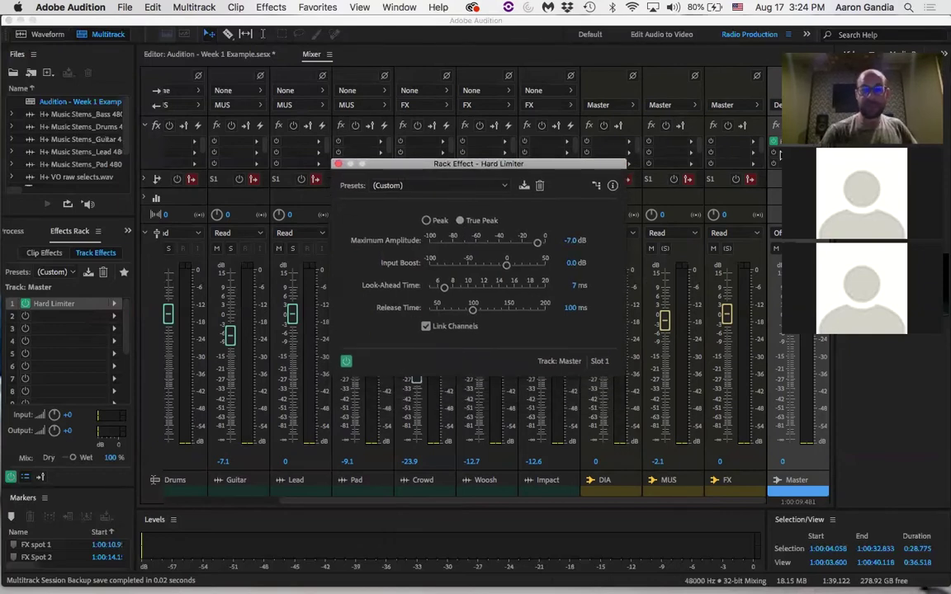
pyautogui.click(338, 163)
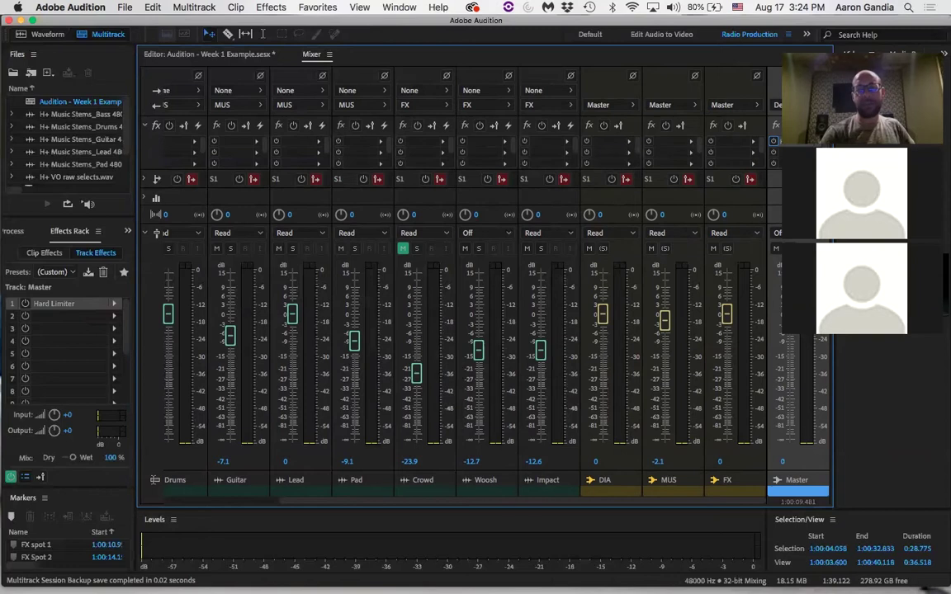
# Insert Special > Loudness Radar in Master effect slot 3 and position its window.
pyautogui.click(813, 165)
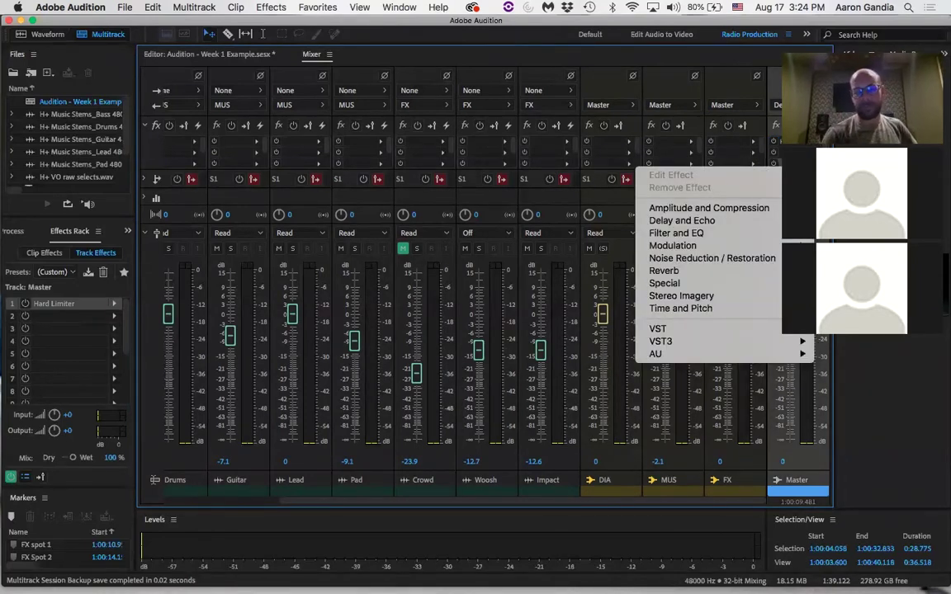
pyautogui.moveTo(657, 285)
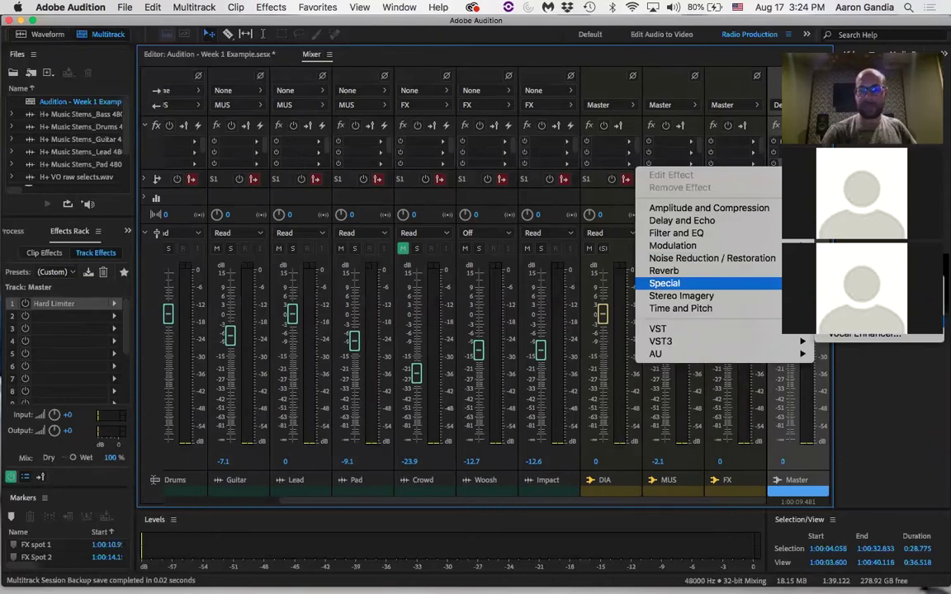
pyautogui.click(858, 309)
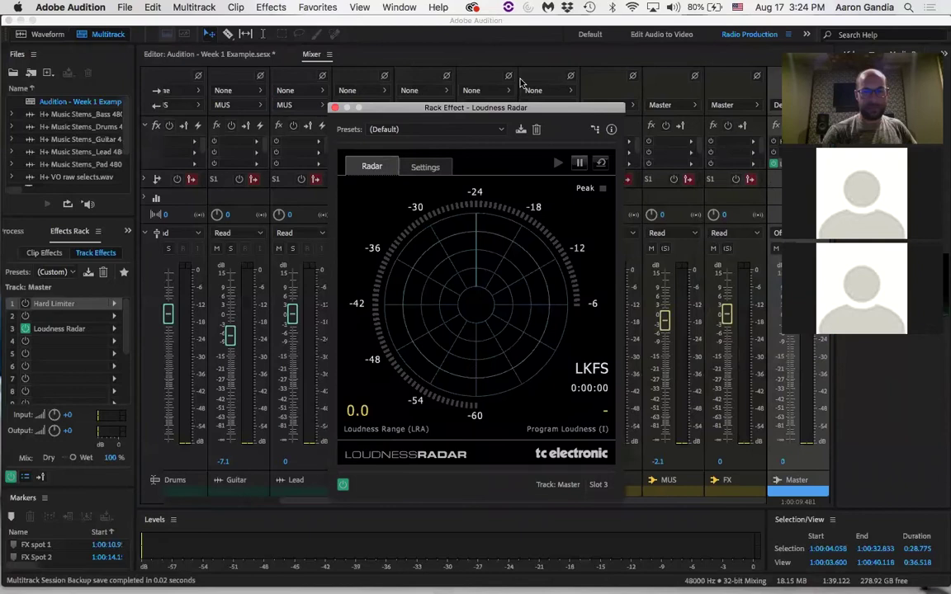
pyautogui.moveTo(472, 108); pyautogui.dragTo(448, 93)
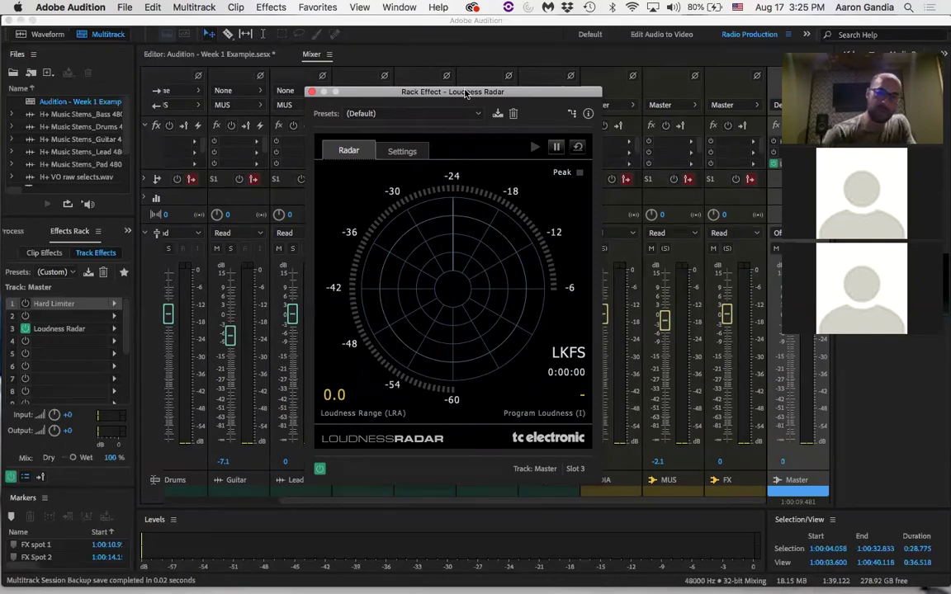
pyautogui.moveTo(466, 93)
pyautogui.mouseDown()
pyautogui.moveTo(360, 96)
pyautogui.moveTo(454, 94)
pyautogui.mouseUp()
# In the multitrack editor, move the playhead to the start and reset the Loudness Radar to 0:00:00.
pyautogui.click(210, 55)
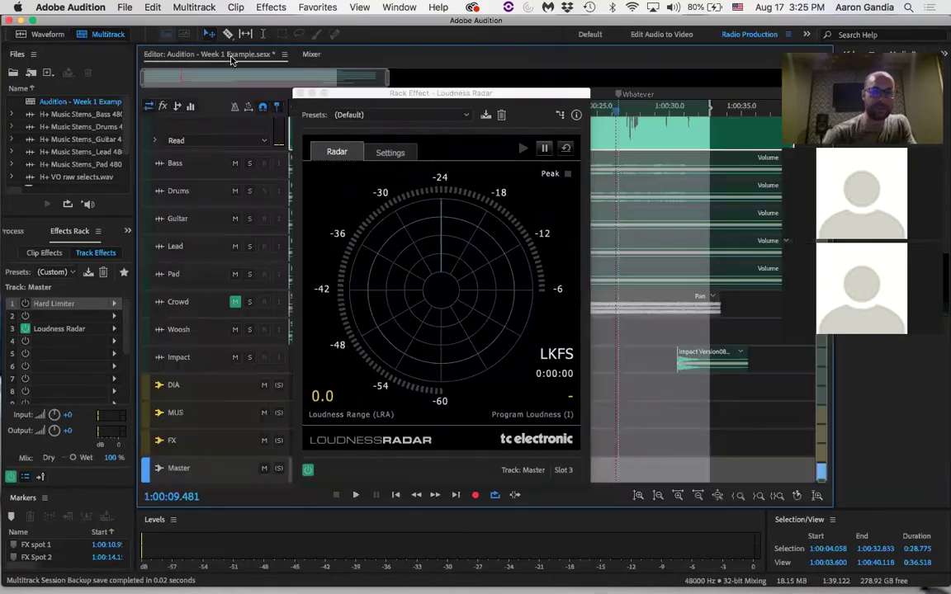
pyautogui.moveTo(358, 93); pyautogui.dragTo(249, 261)
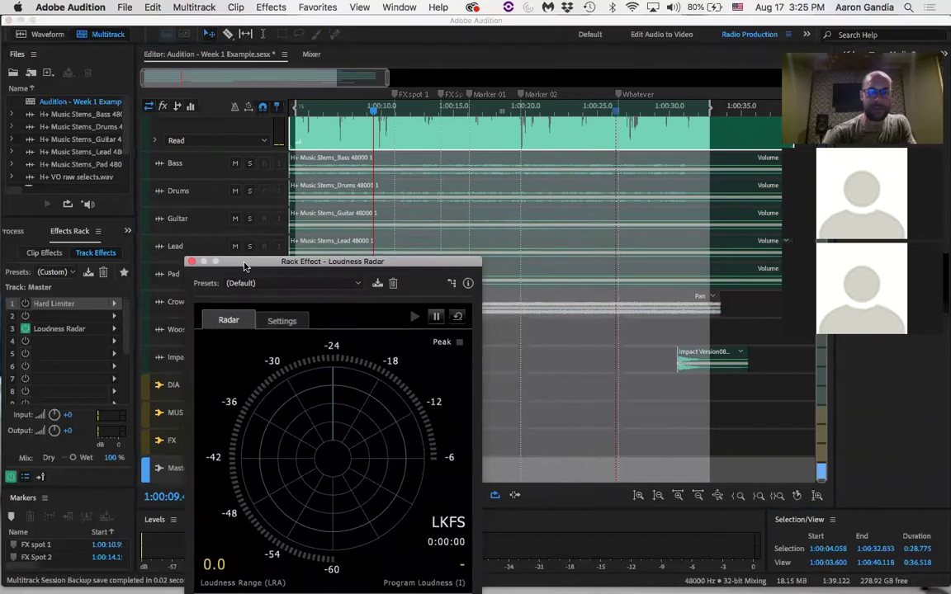
pyautogui.moveTo(373, 112); pyautogui.dragTo(291, 111)
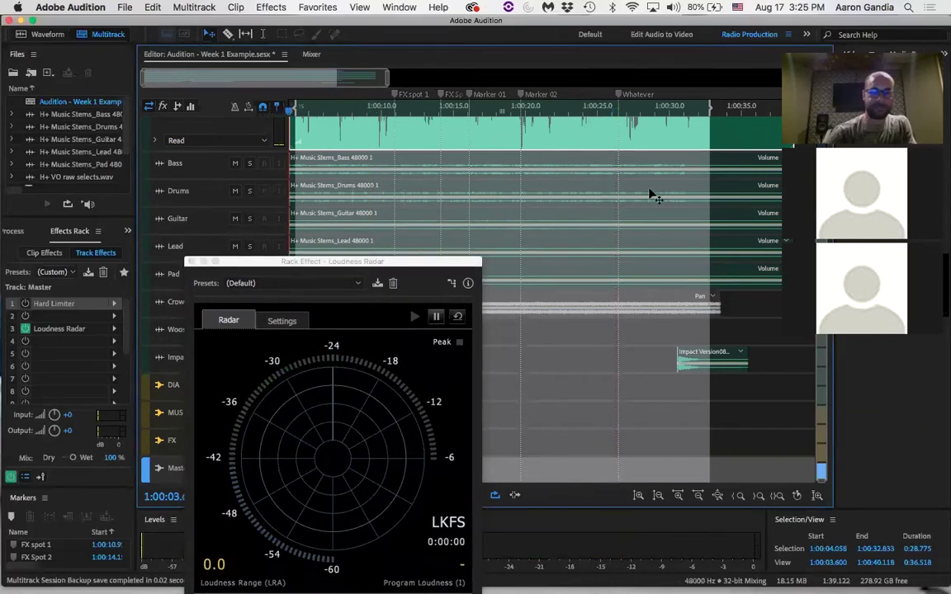
pyautogui.scroll(5, 537, 248)
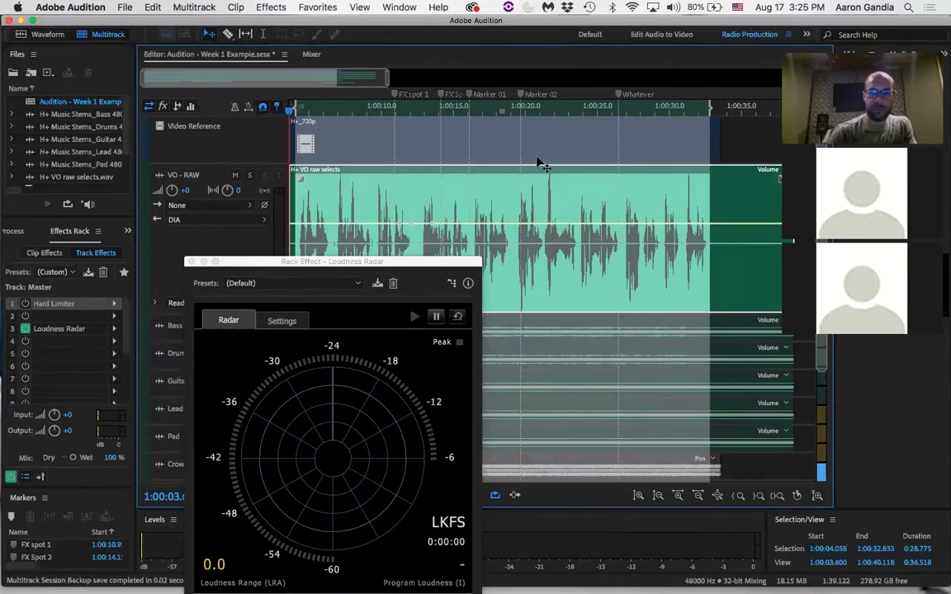
pyautogui.moveTo(323, 264); pyautogui.dragTo(208, 142)
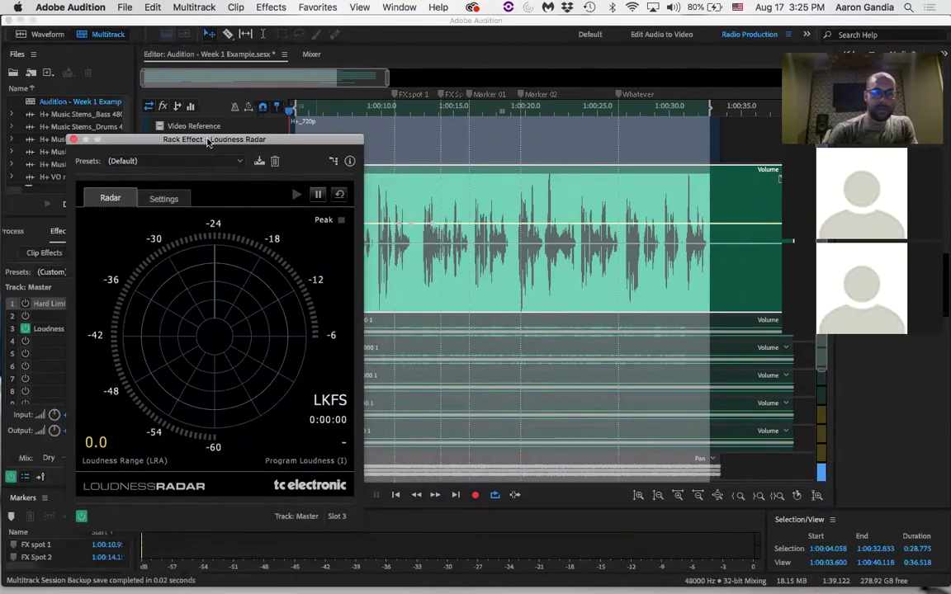
pyautogui.click(339, 196)
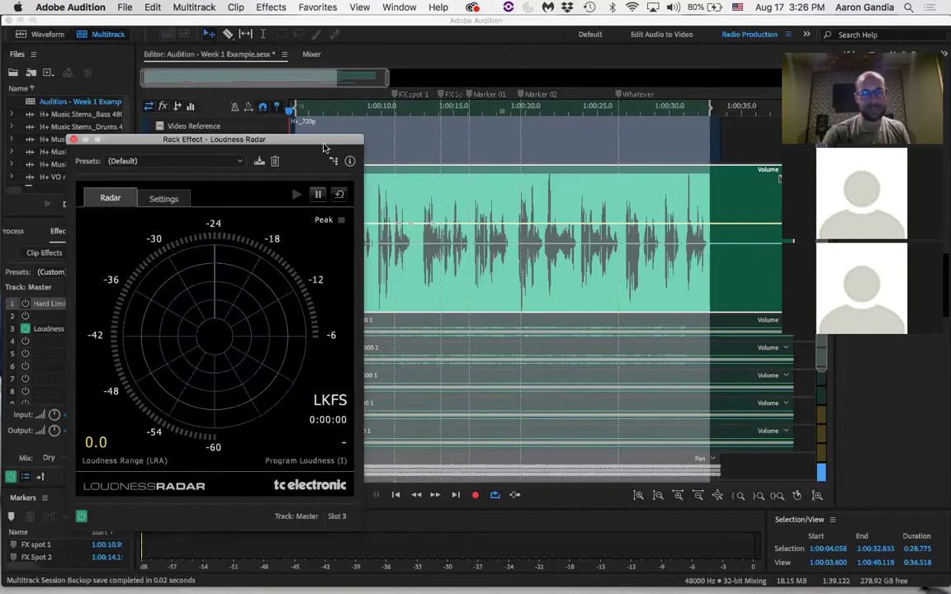
# Play the session so Loudness Radar reads -17.9 LKFS with a 2.1 loudness range.
pyautogui.moveTo(323, 148); pyautogui.dragTo(245, 167)
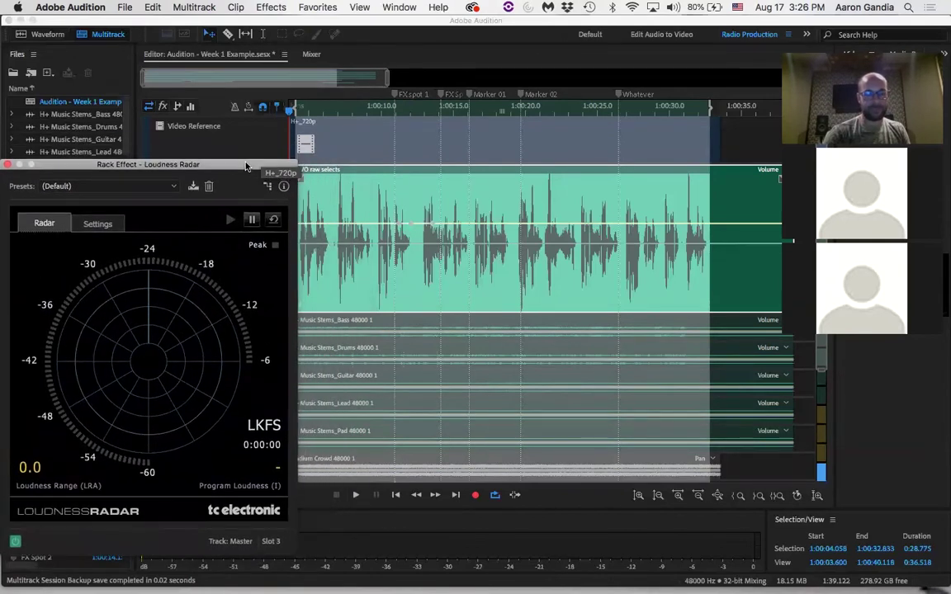
pyautogui.press('space')
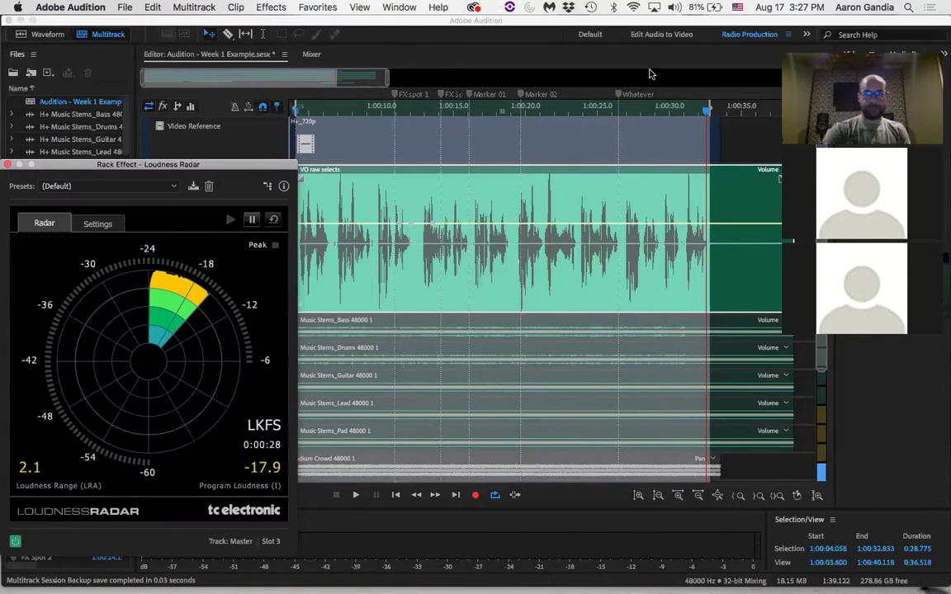
# Switch to the Mixer, keeping the -17.9 LKFS, 2.1 LRA radar window visible.
pyautogui.click(311, 54)
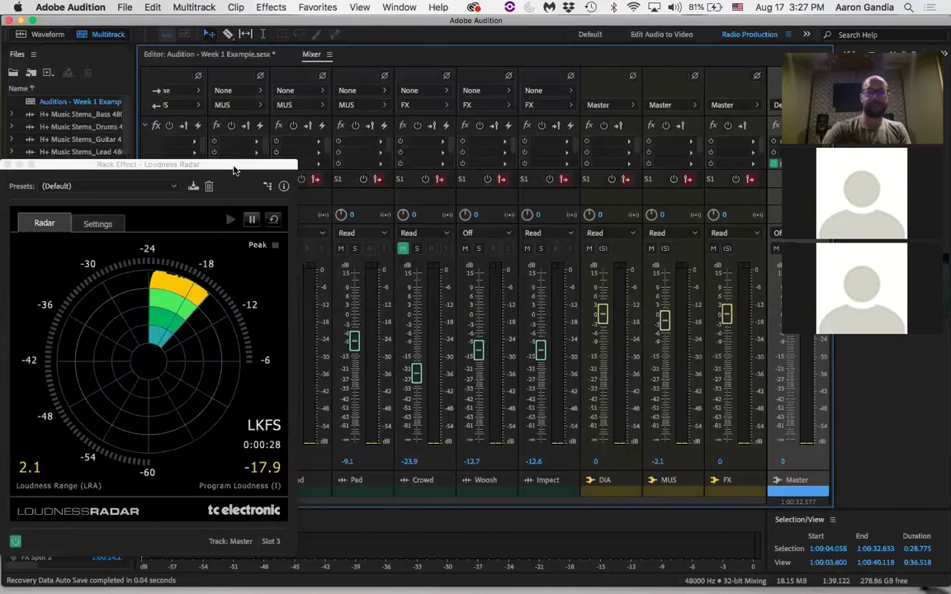
pyautogui.moveTo(234, 170)
pyautogui.mouseDown()
pyautogui.moveTo(272, 150)
pyautogui.moveTo(242, 160)
pyautogui.mouseUp()
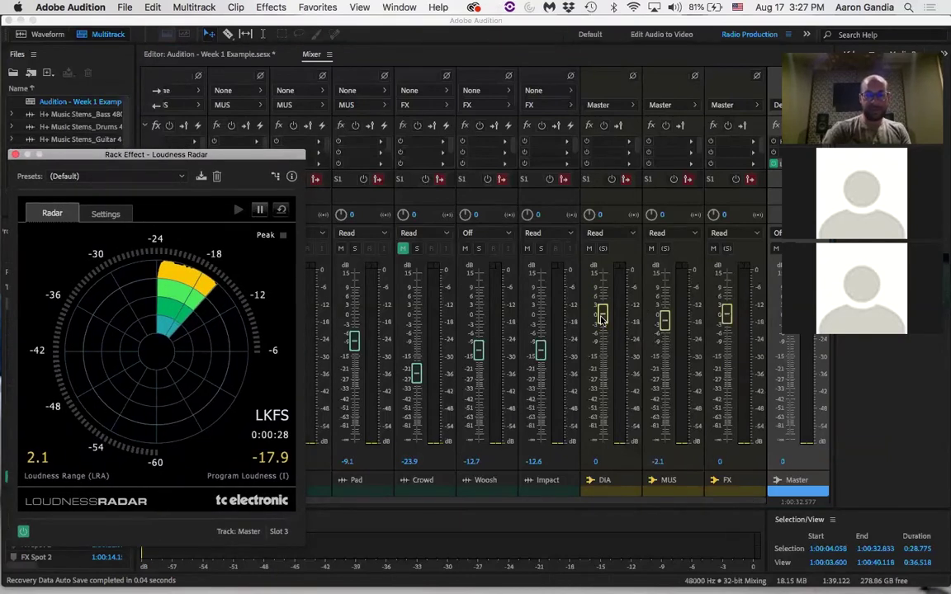
# Set the DIA and MUS bus faders to +1 dB and FX to +1.1 dB, then reset the Loudness Radar.
pyautogui.click(664, 329)
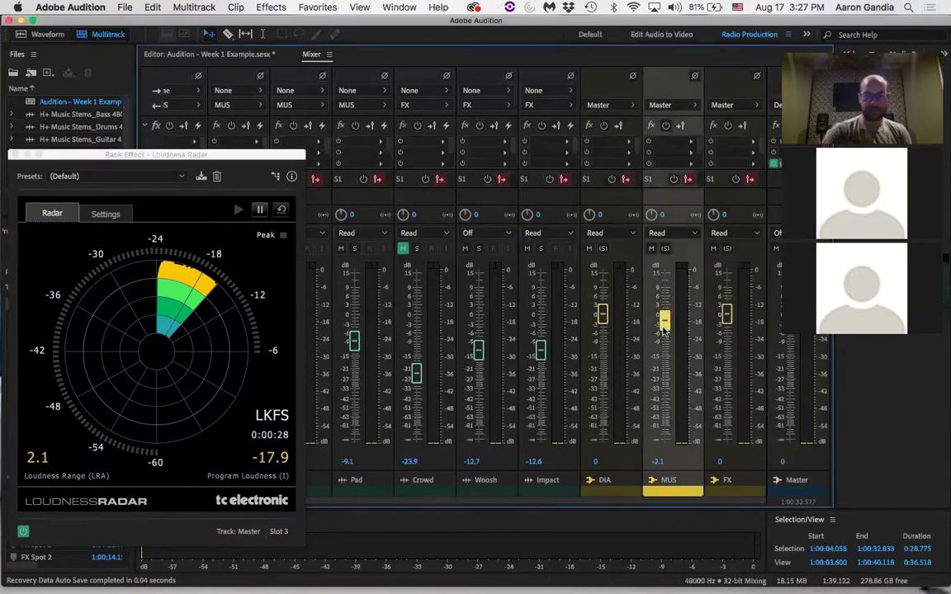
pyautogui.moveTo(664, 328); pyautogui.dragTo(664, 321)
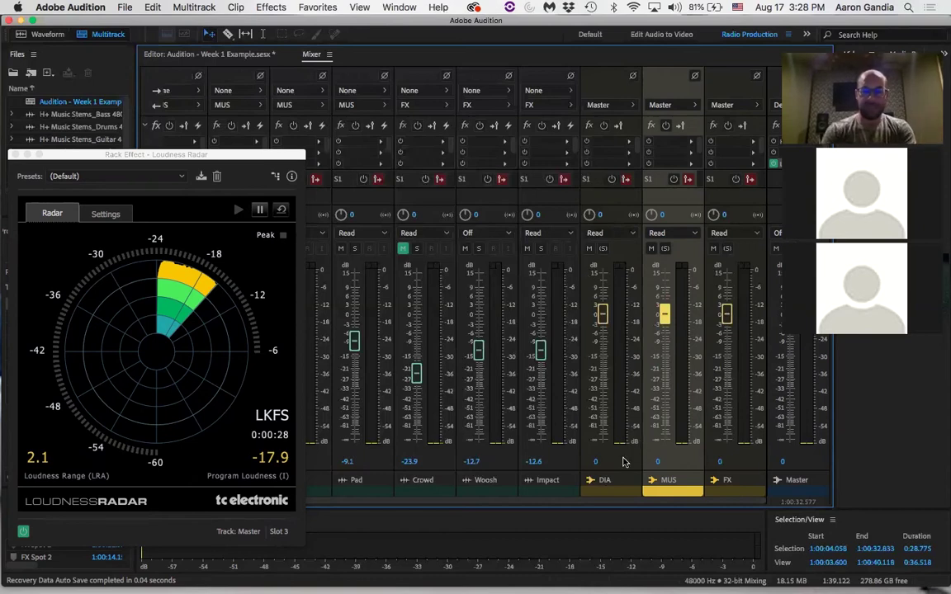
pyautogui.moveTo(604, 315); pyautogui.dragTo(604, 310)
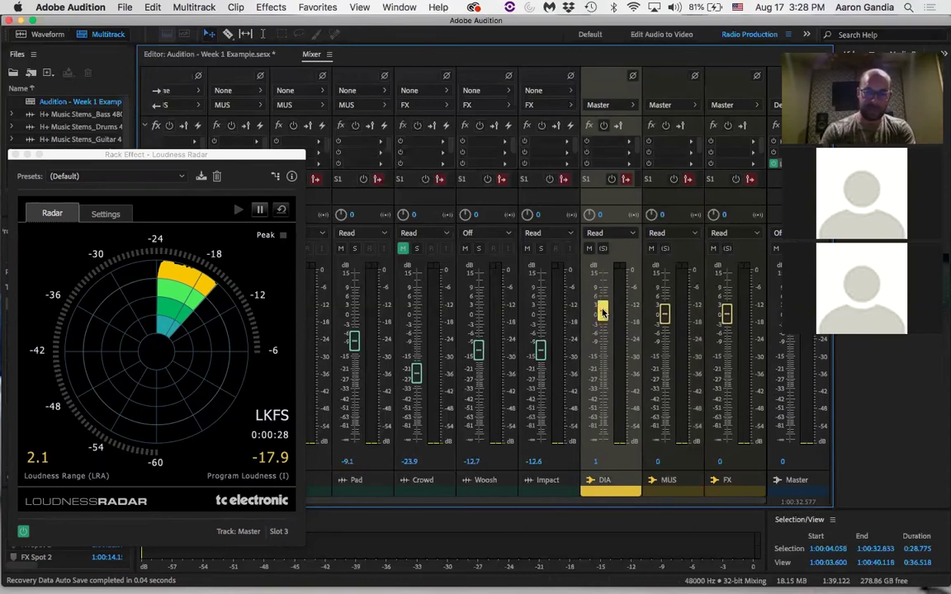
pyautogui.moveTo(665, 315); pyautogui.dragTo(666, 312)
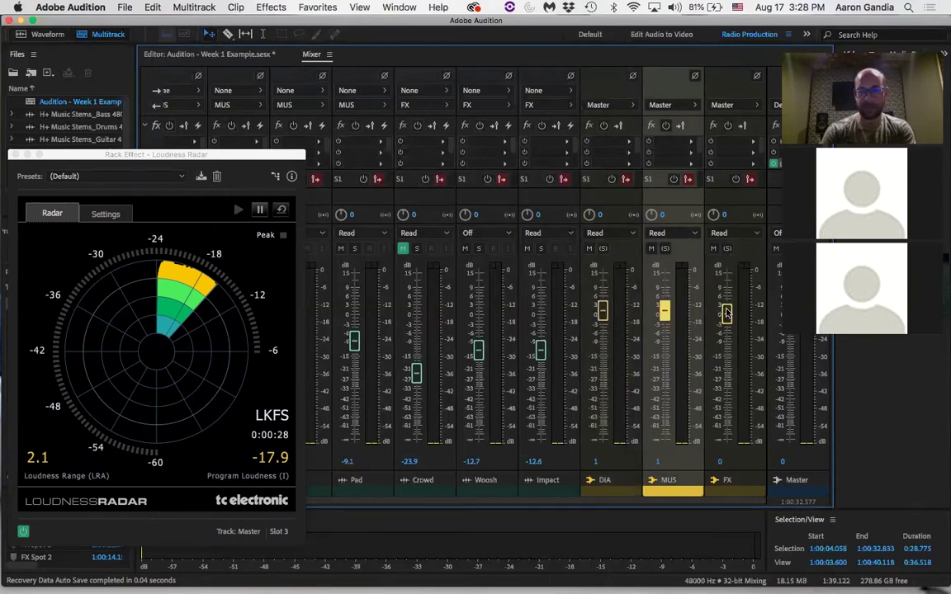
pyautogui.moveTo(727, 312); pyautogui.dragTo(727, 311)
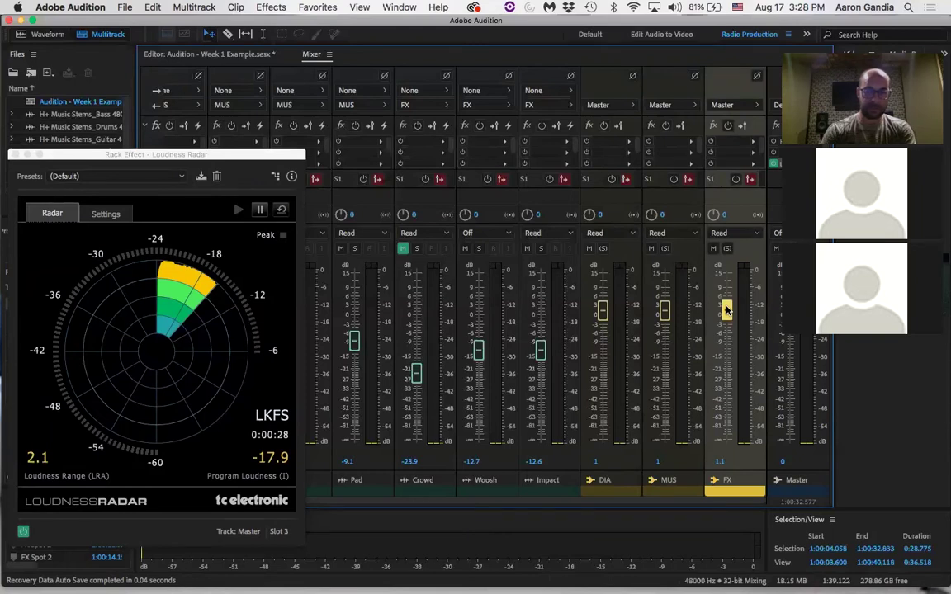
pyautogui.click(281, 209)
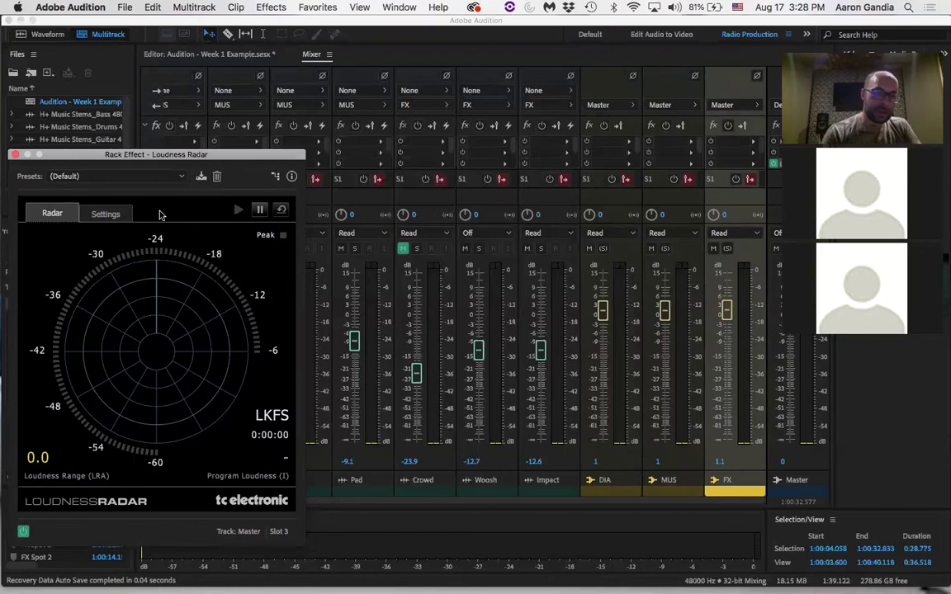
# In the Loudness Radar settings, set target loudness to -14.0 LKFS and peak indicator to -1.0 dBTP.
pyautogui.click(106, 214)
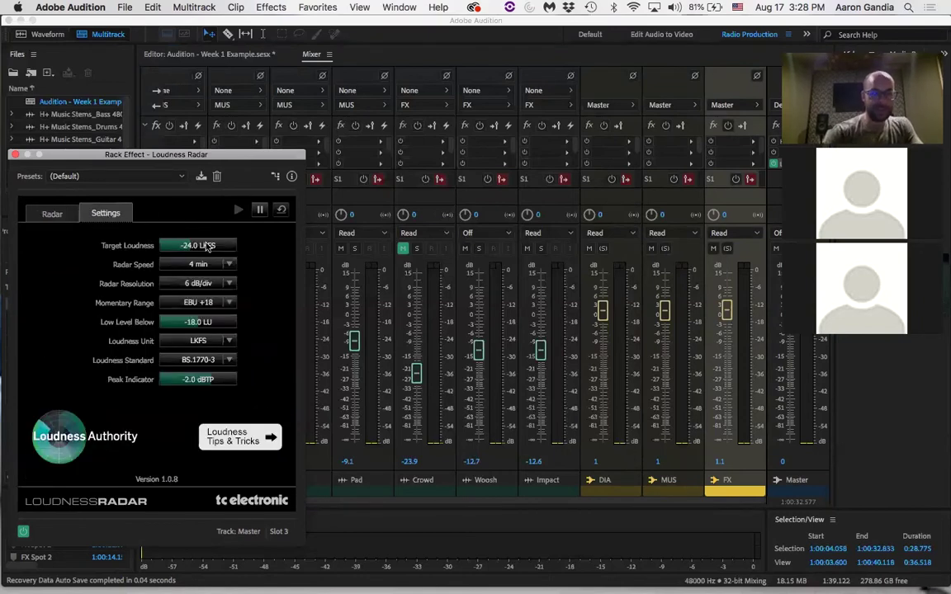
pyautogui.moveTo(188, 248); pyautogui.dragTo(212, 253)
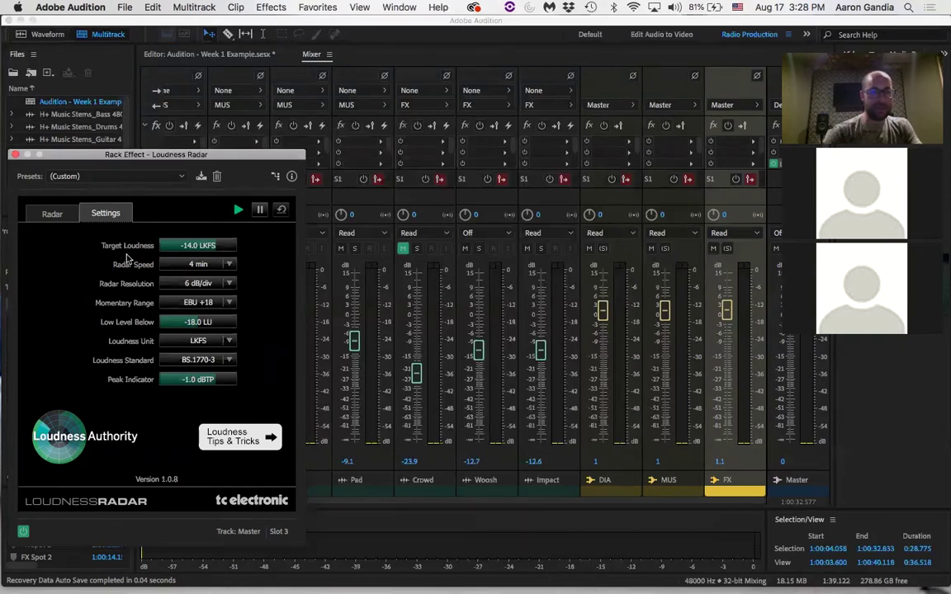
# On the Radar display, play and stop the session, measuring -16.5 LKFS with a 2.1 loudness range.
pyautogui.click(52, 214)
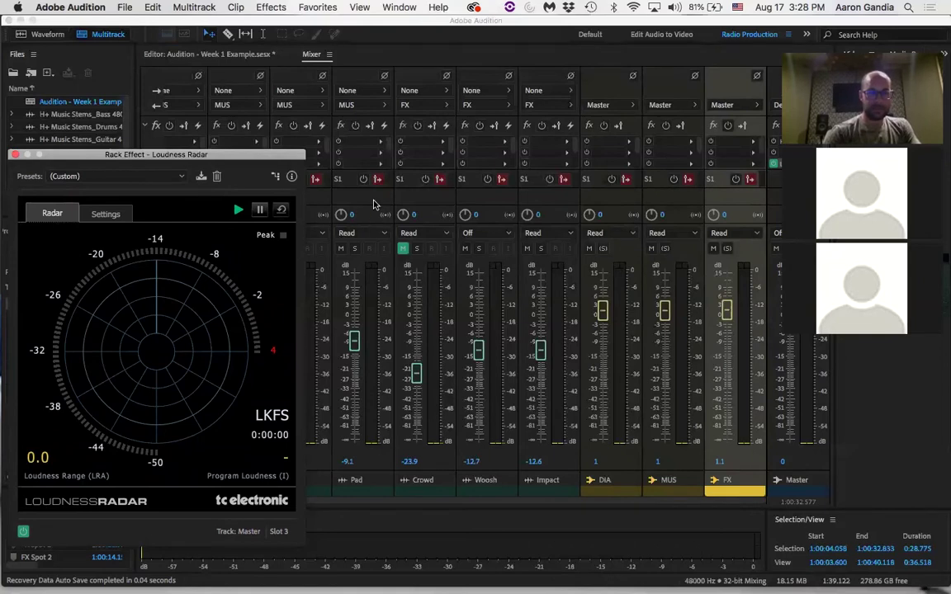
pyautogui.press('space')
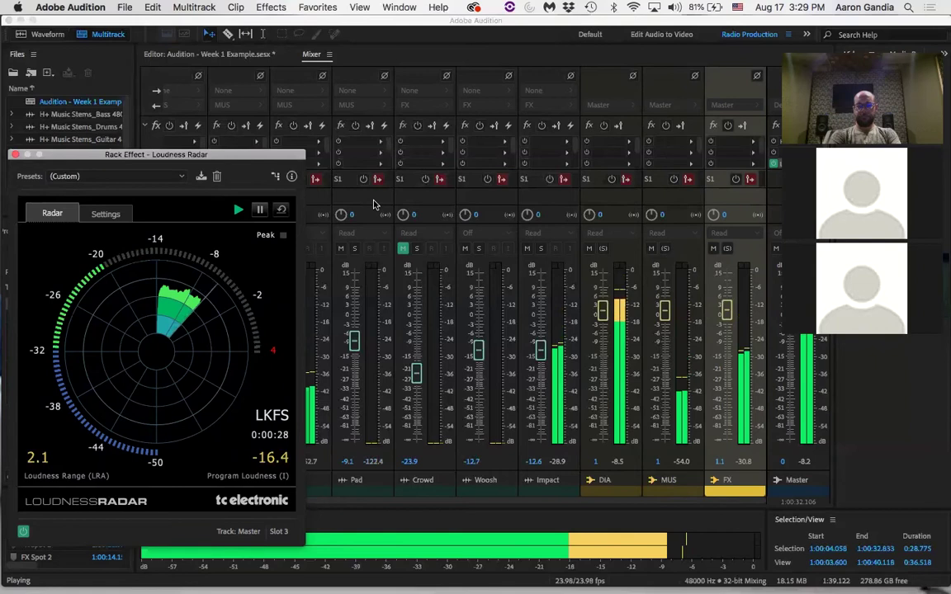
pyautogui.press('space')
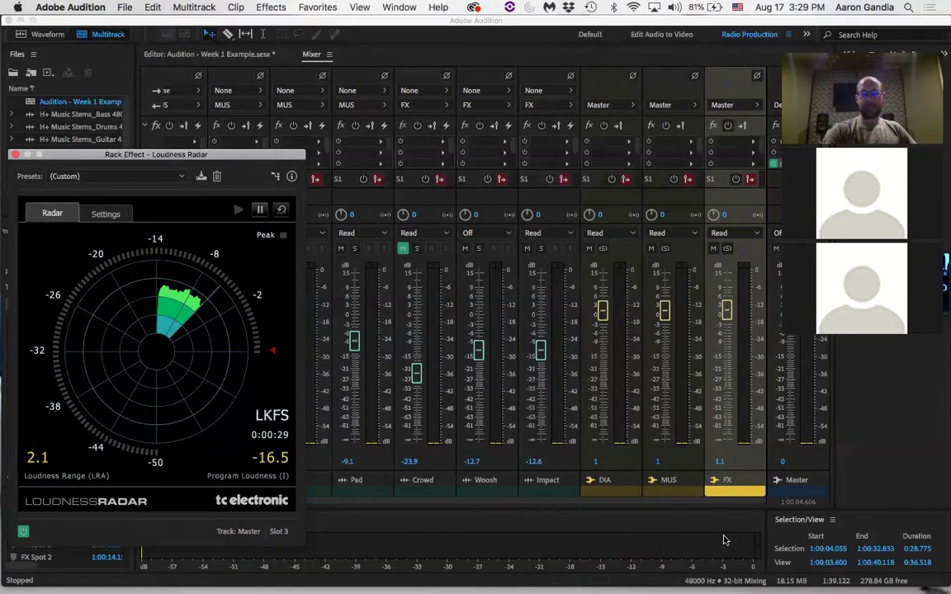
# Reset the Loudness Radar and set the Master Hard Limiter's Maximum Amplitude to -1.0 dB.
pyautogui.click(281, 211)
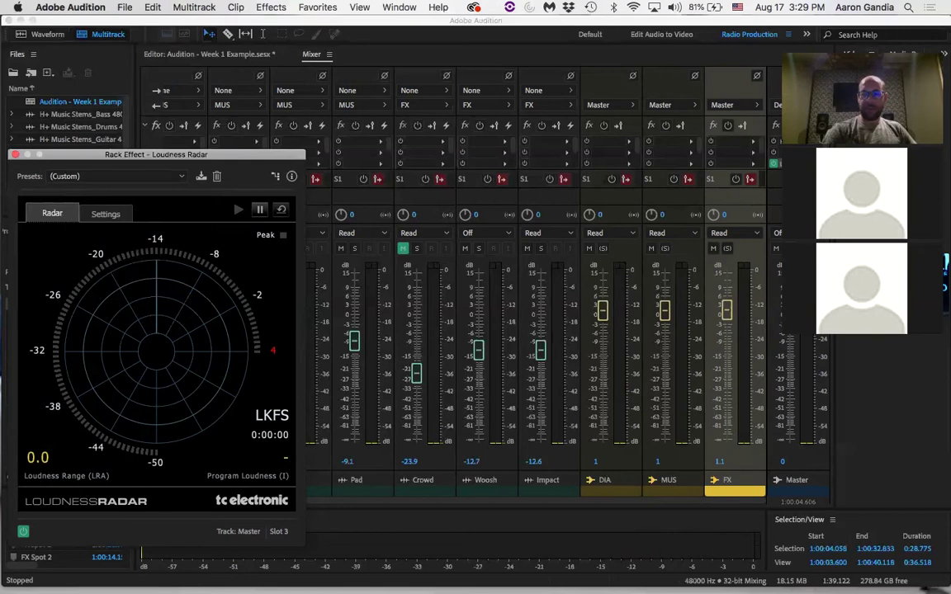
pyautogui.doubleClick(797, 140)
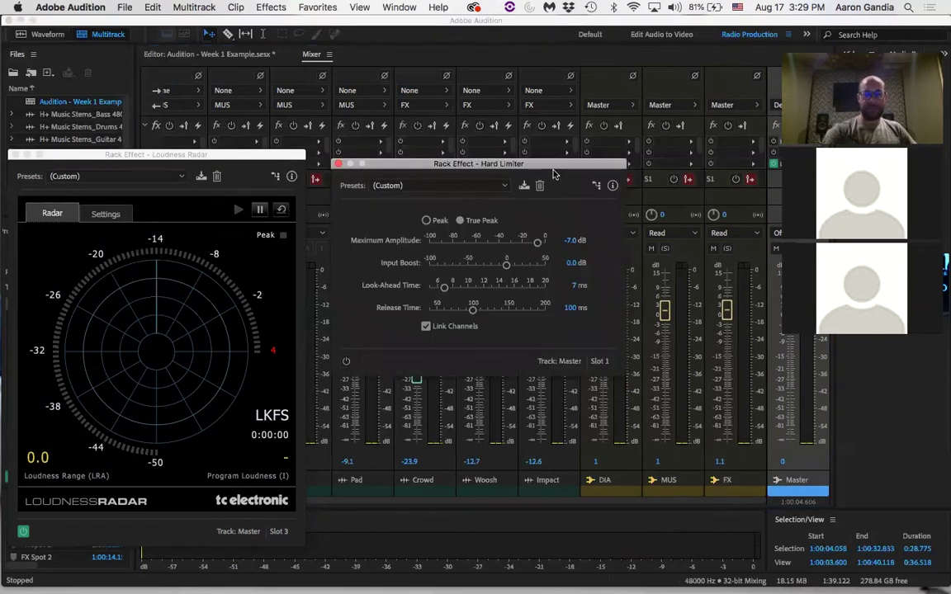
pyautogui.moveTo(573, 162); pyautogui.dragTo(634, 77)
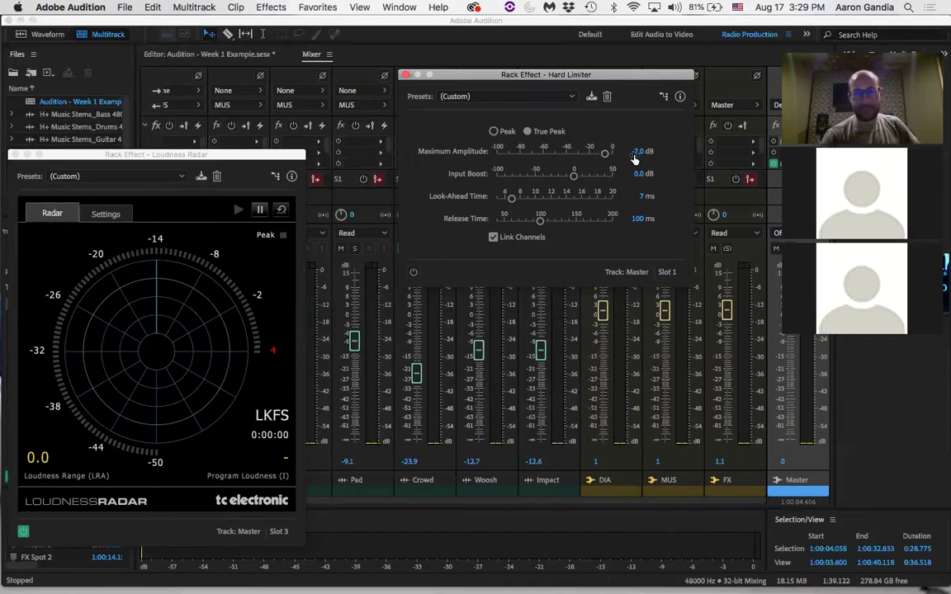
pyautogui.click(637, 153)
pyautogui.doubleClick(637, 152)
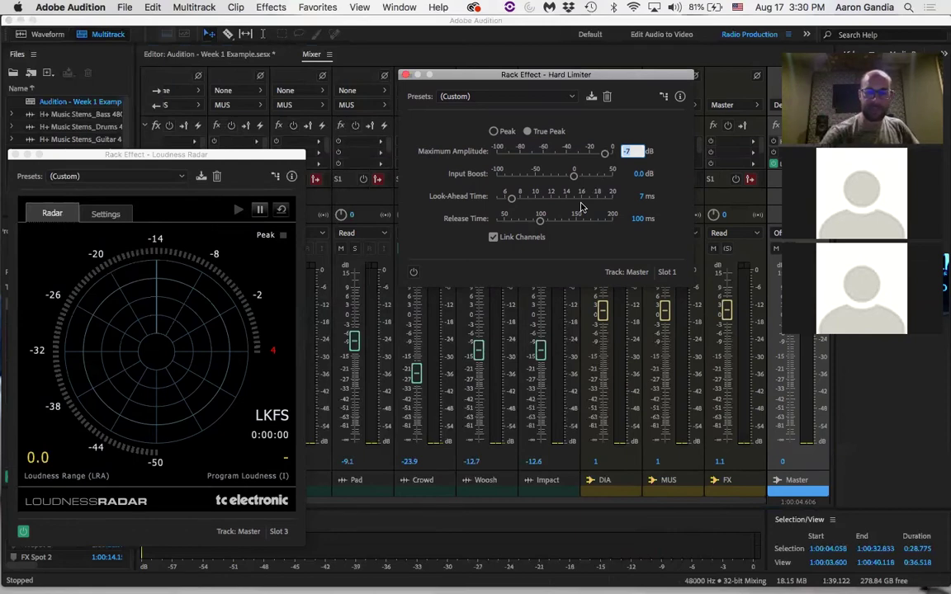
pyautogui.press('Return')
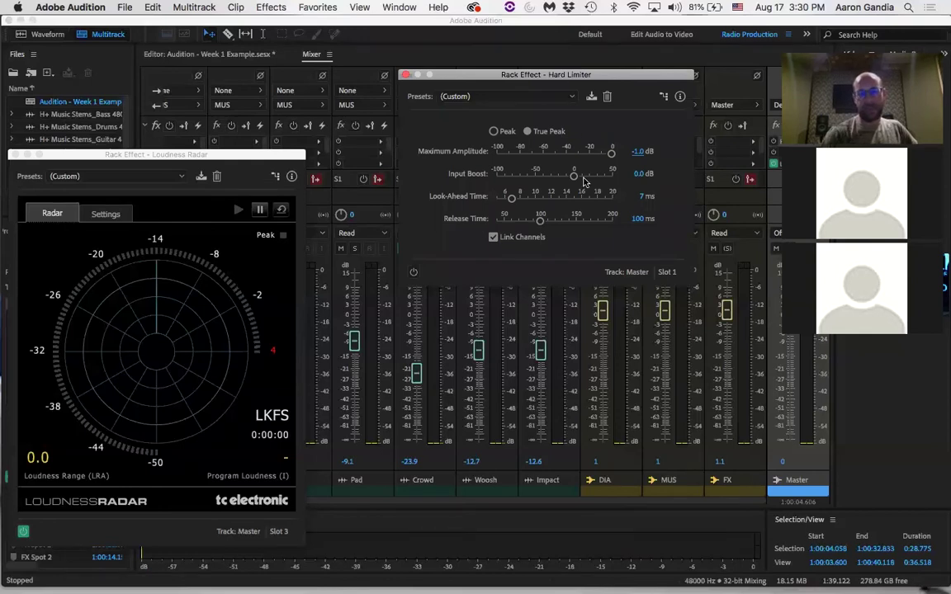
pyautogui.moveTo(581, 73); pyautogui.dragTo(566, 67)
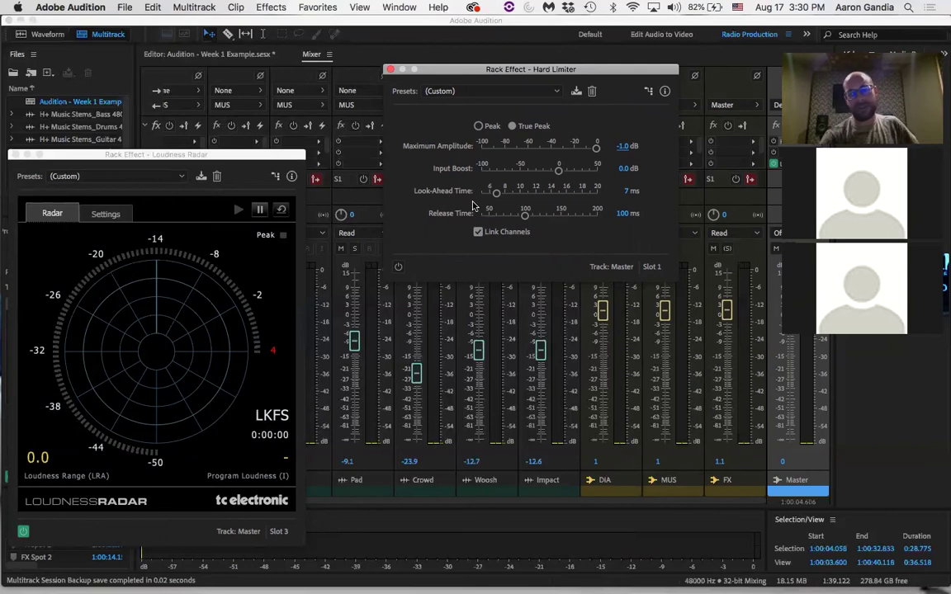
# Set the Hard Limiter's Input Boost to 2.0 dB.
pyautogui.click(618, 170)
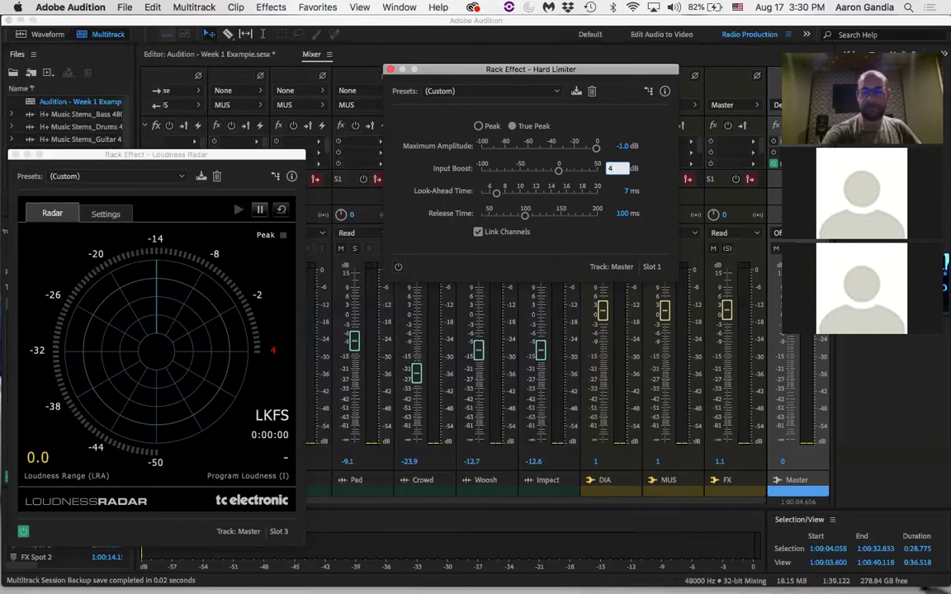
pyautogui.write('2')
pyautogui.press('Return')
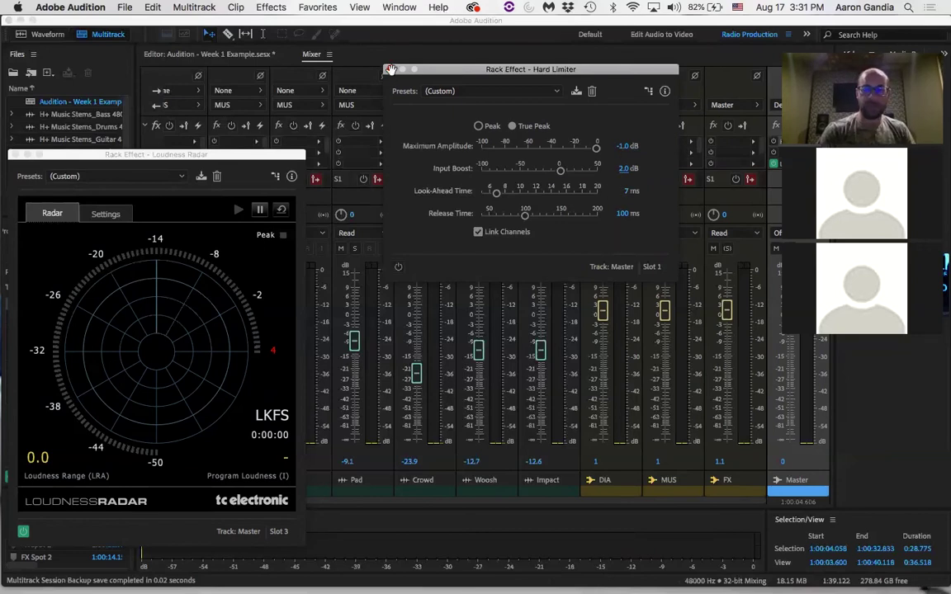
# Close the Hard Limiter and replay the mix, reaching -14.6 LKFS with 2.1 loudness range.
pyautogui.click(390, 69)
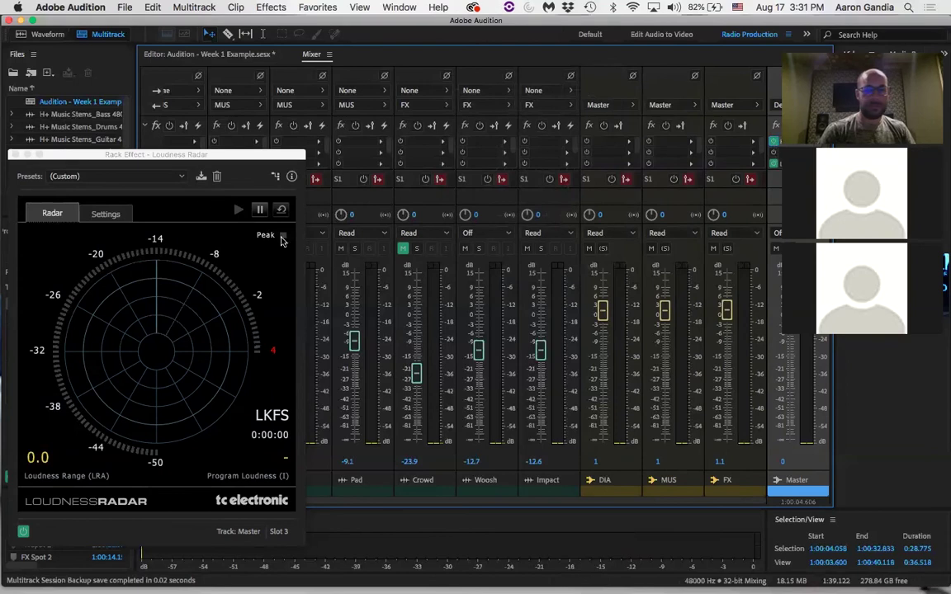
pyautogui.click(282, 211)
pyautogui.press('space')
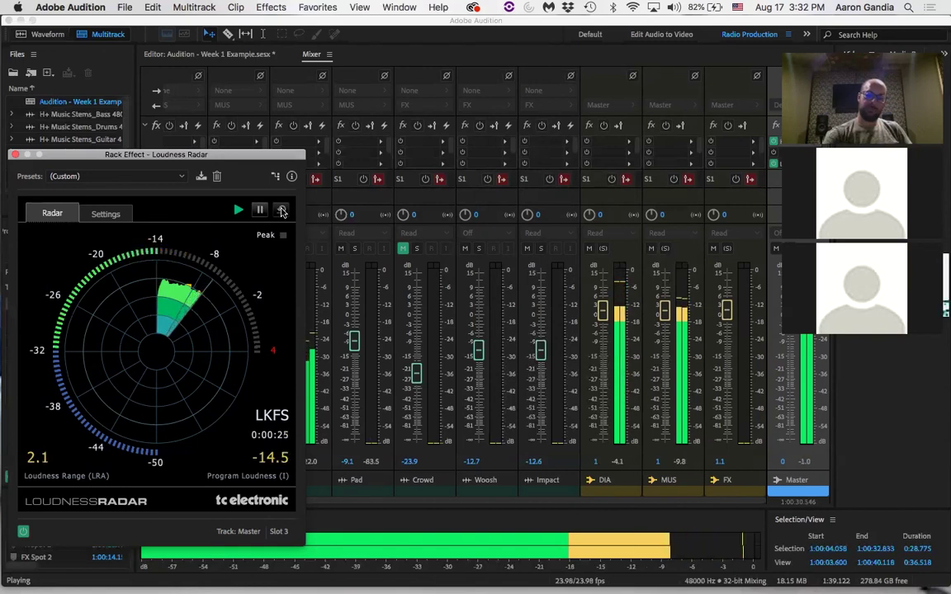
pyautogui.press('space')
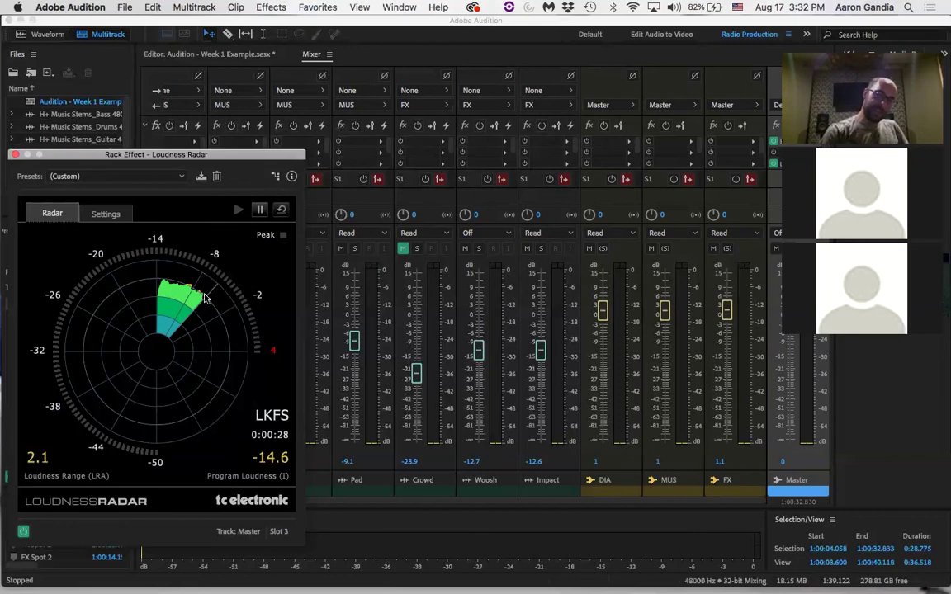
pyautogui.click(107, 214)
pyautogui.click(52, 212)
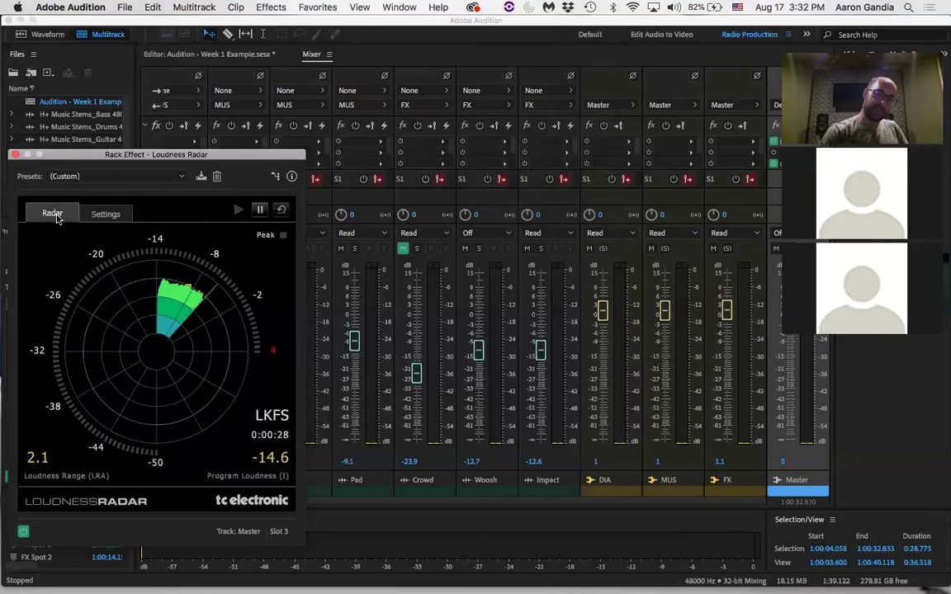